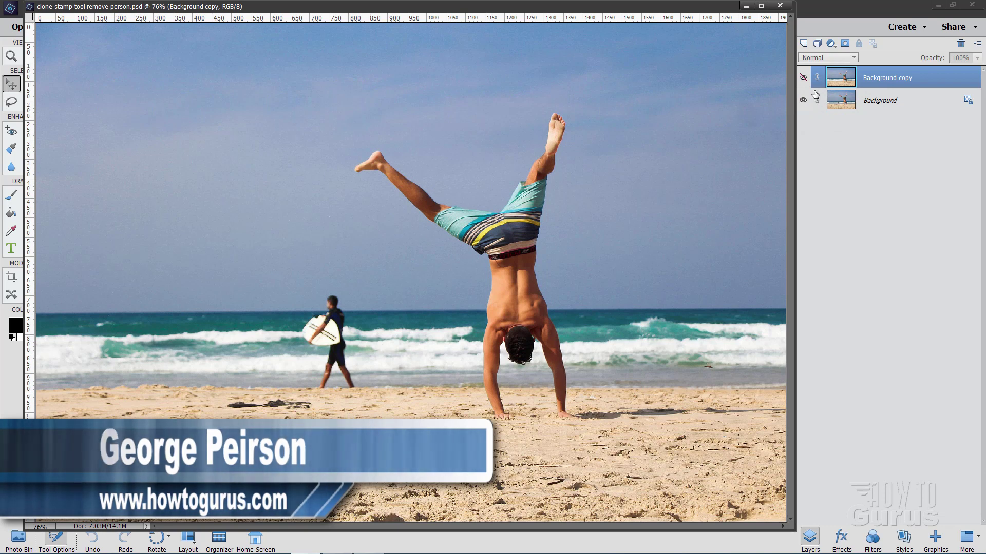
# - Show the Background copy layer to reveal the beach photo with the surfer removed
pyautogui.click(803, 78)
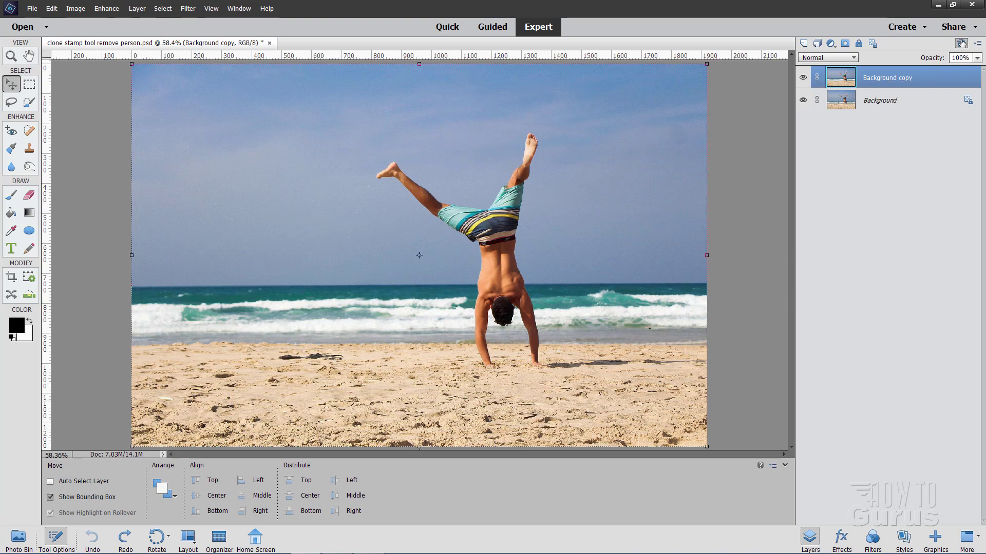
# - Replace the old Background copy with a fresh duplicate of Background, then hide the original Background
pyautogui.click(962, 43)
pyautogui.click(473, 208)
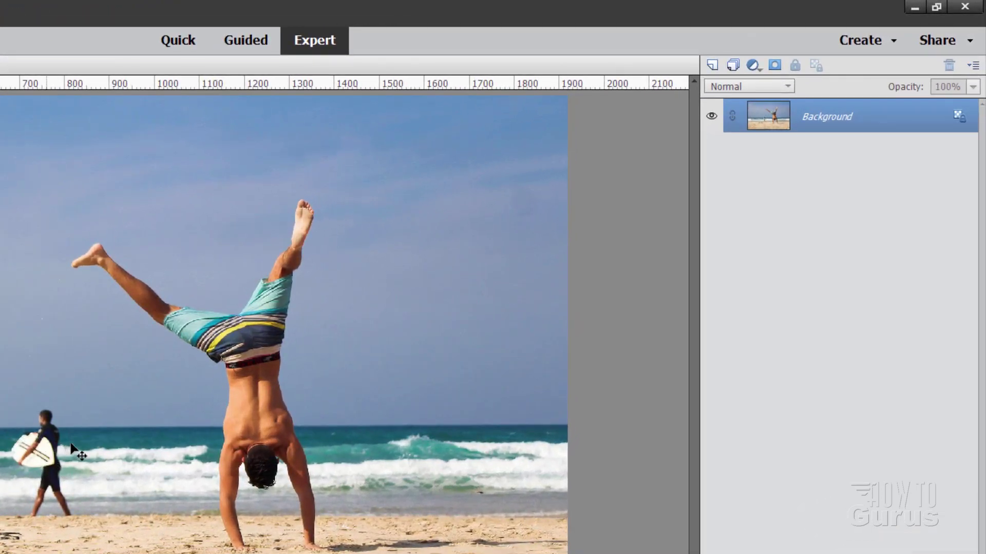
pyautogui.rightClick(820, 123)
pyautogui.click(833, 158)
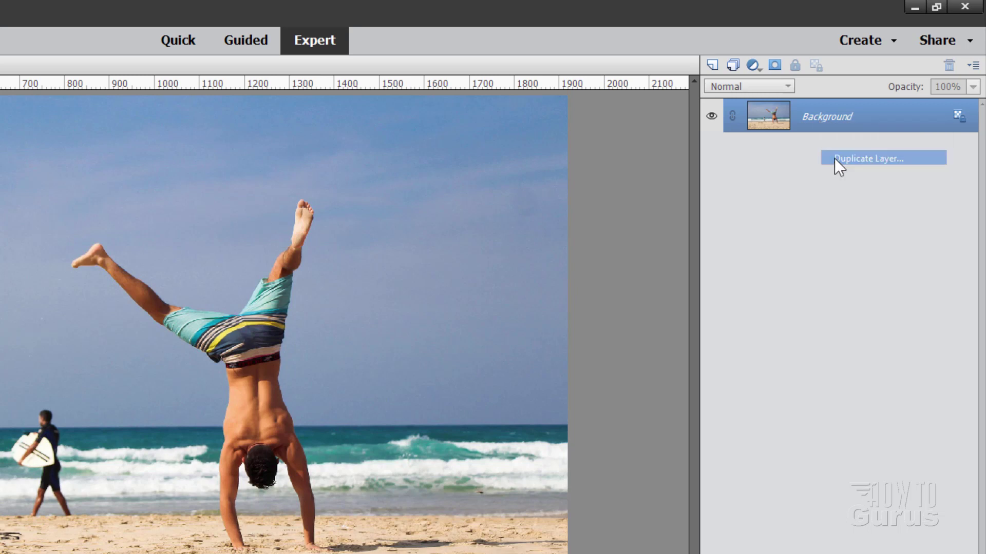
pyautogui.click(382, 253)
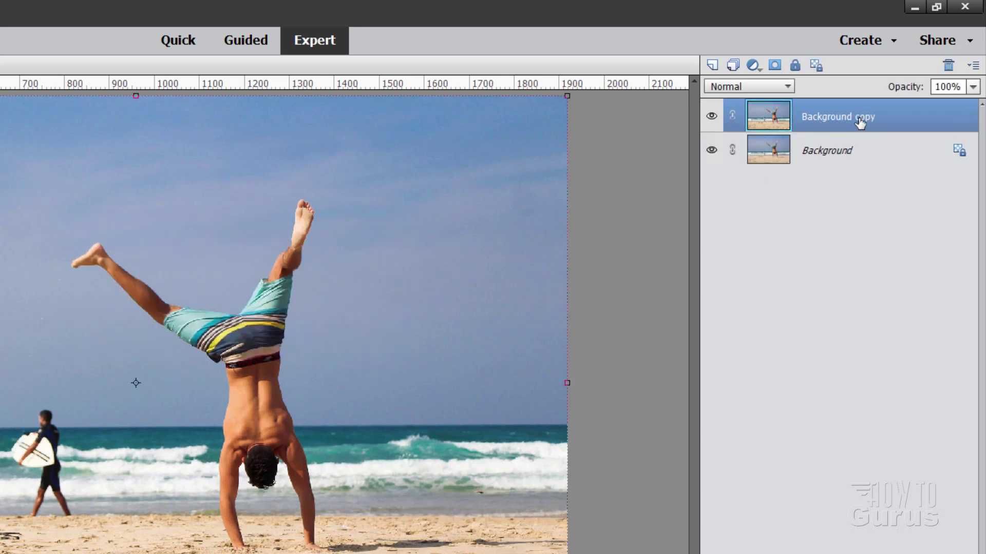
pyautogui.click(712, 151)
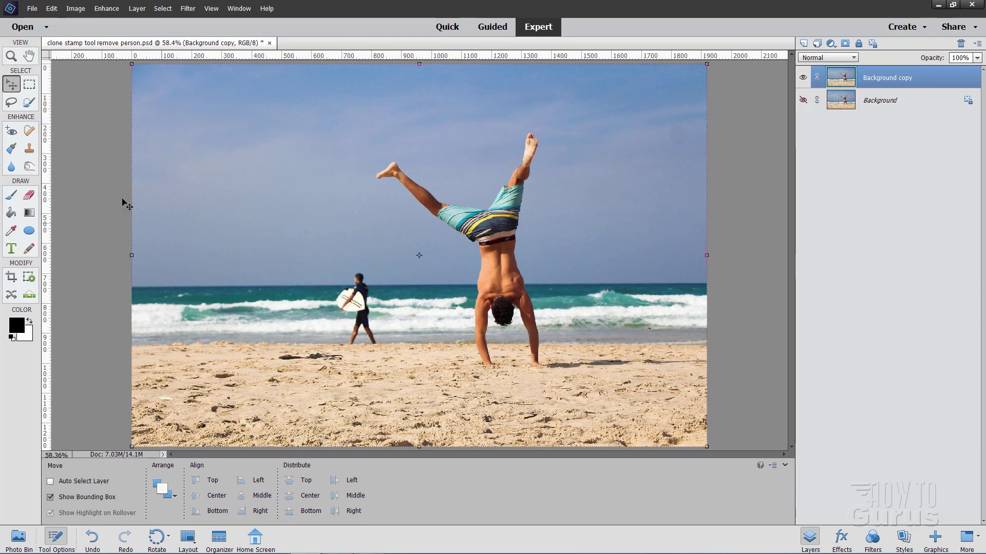
# - Zoom to 200% on the surfer carrying the white board and center him in view
pyautogui.click(11, 55)
pyautogui.click(336, 313)
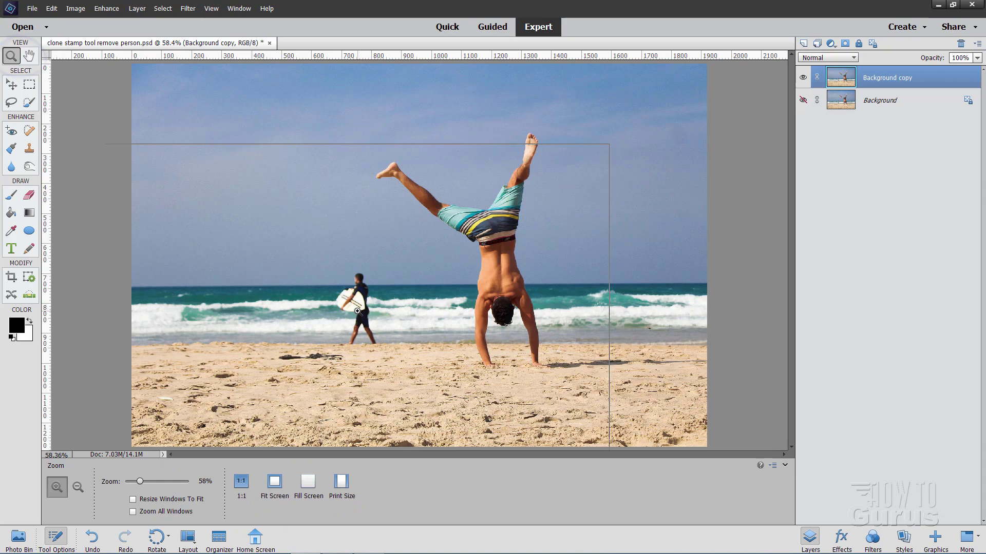
pyautogui.click(358, 311)
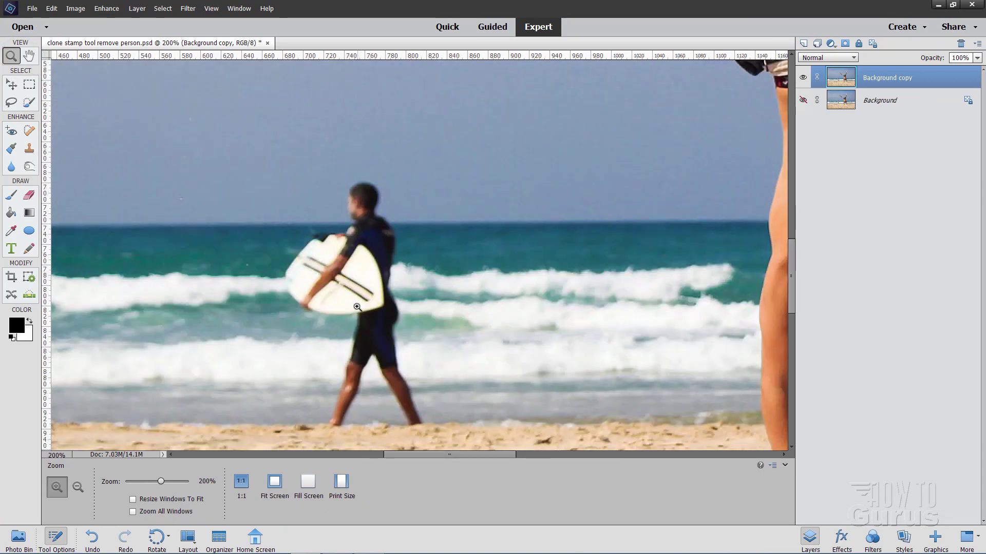
pyautogui.scroll(-1, 358, 284)
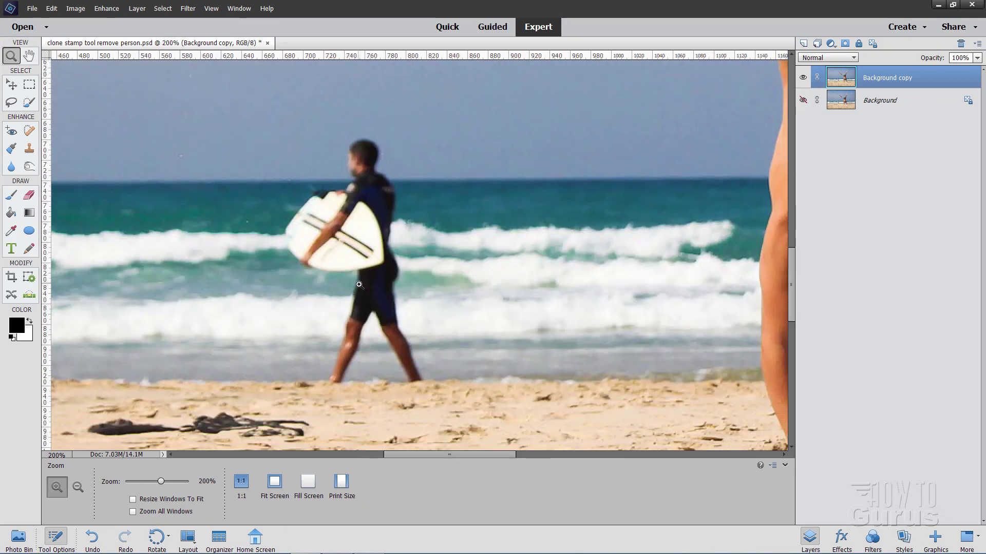
pyautogui.moveTo(431, 455); pyautogui.dragTo(418, 458)
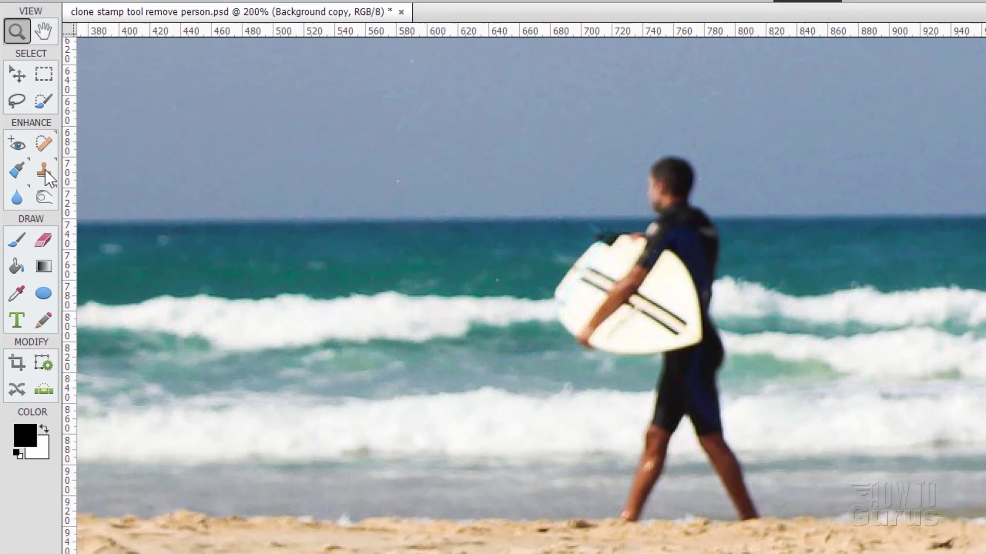
# - Select the Clone Stamp tool and turn on Sample All Layers
pyautogui.click(44, 172)
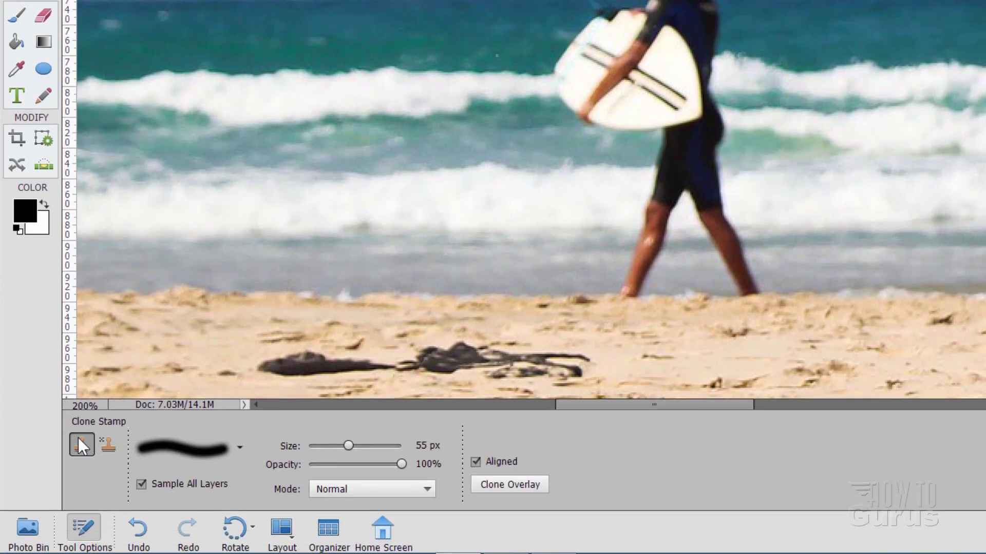
pyautogui.click(114, 439)
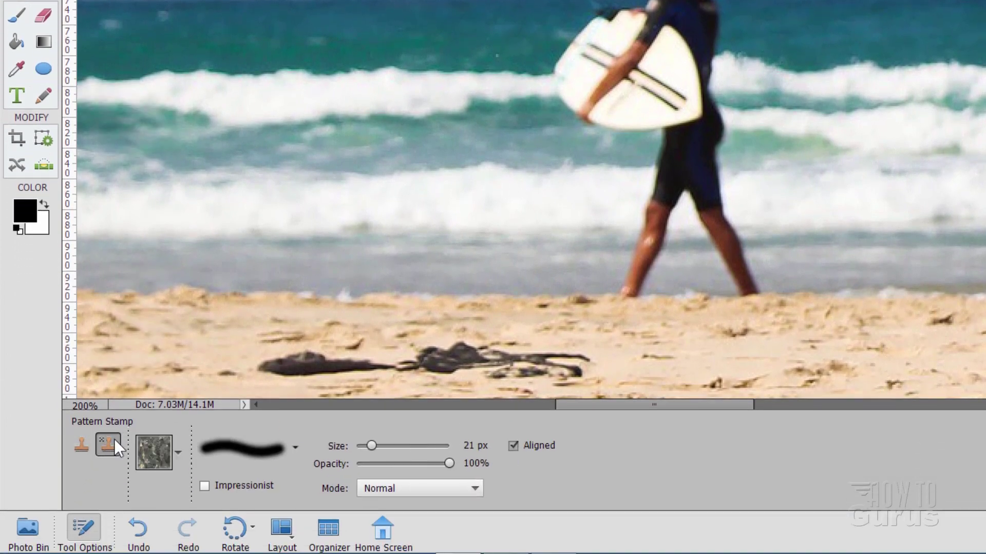
pyautogui.click(81, 440)
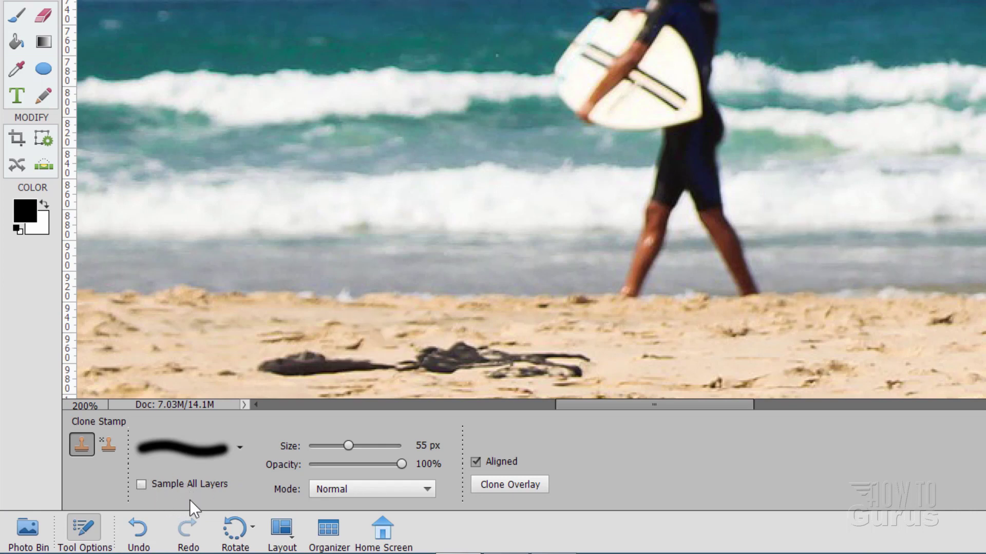
pyautogui.click(142, 484)
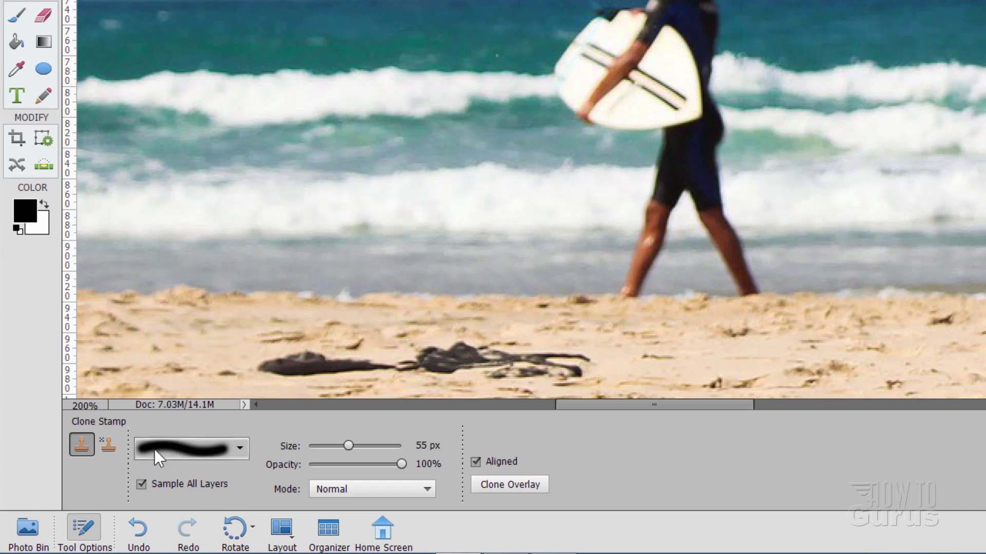
# - Choose a soft round brush from the Default Brushes library at 55 px
pyautogui.click(183, 452)
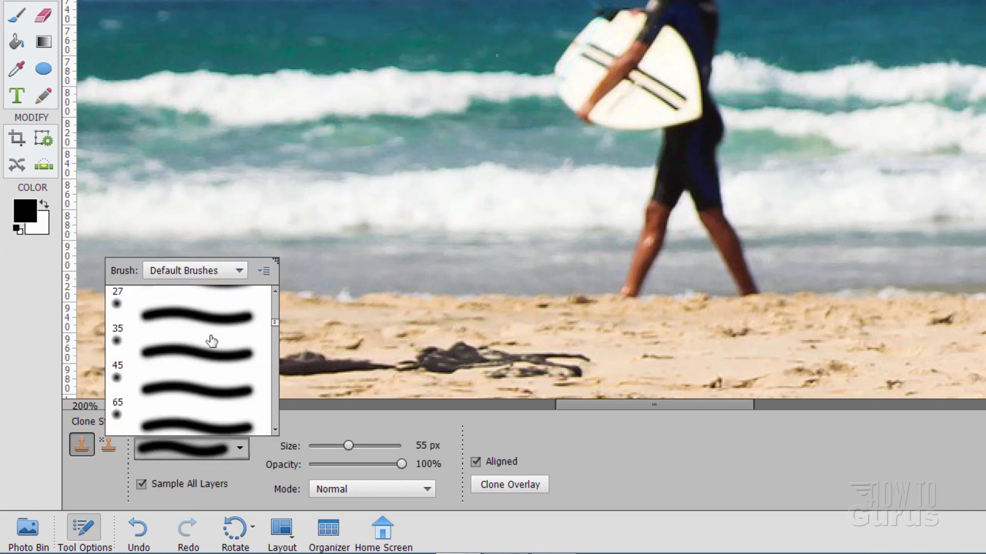
pyautogui.click(239, 270)
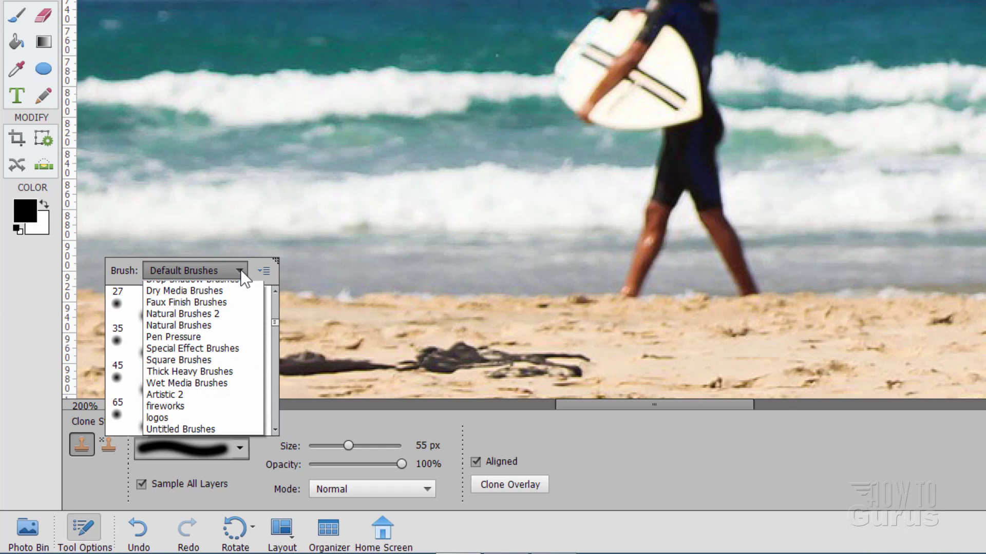
pyautogui.click(240, 288)
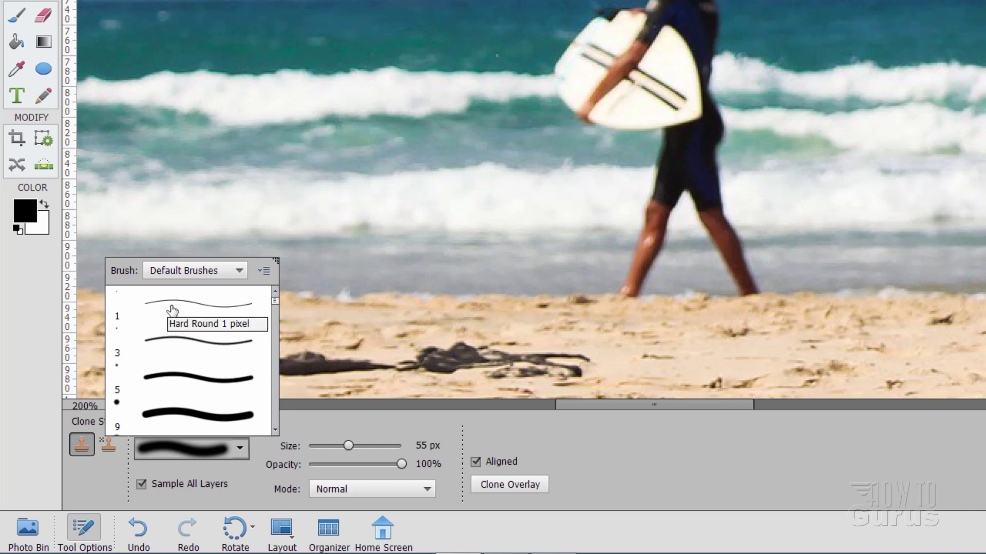
pyautogui.scroll(-3, 194, 319)
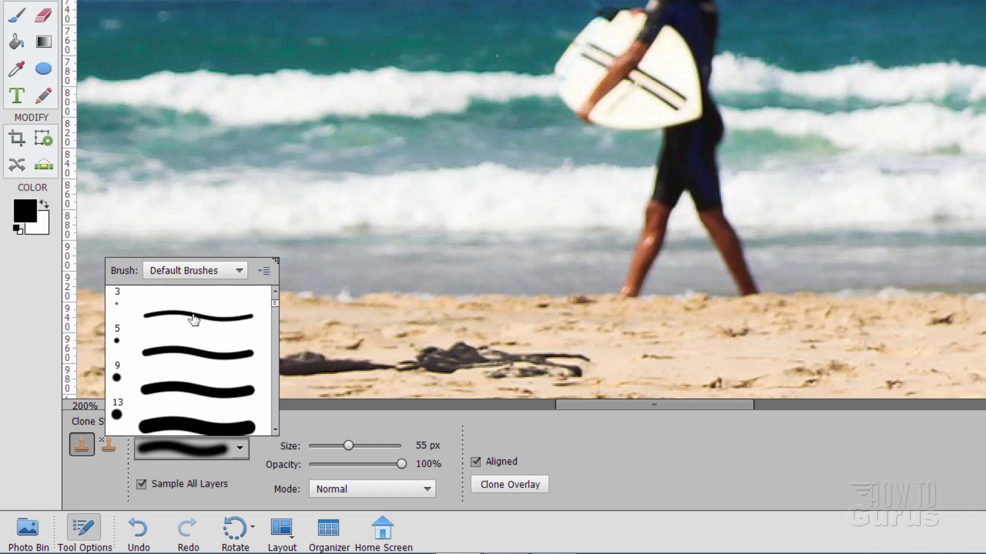
pyautogui.scroll(-1, 193, 321)
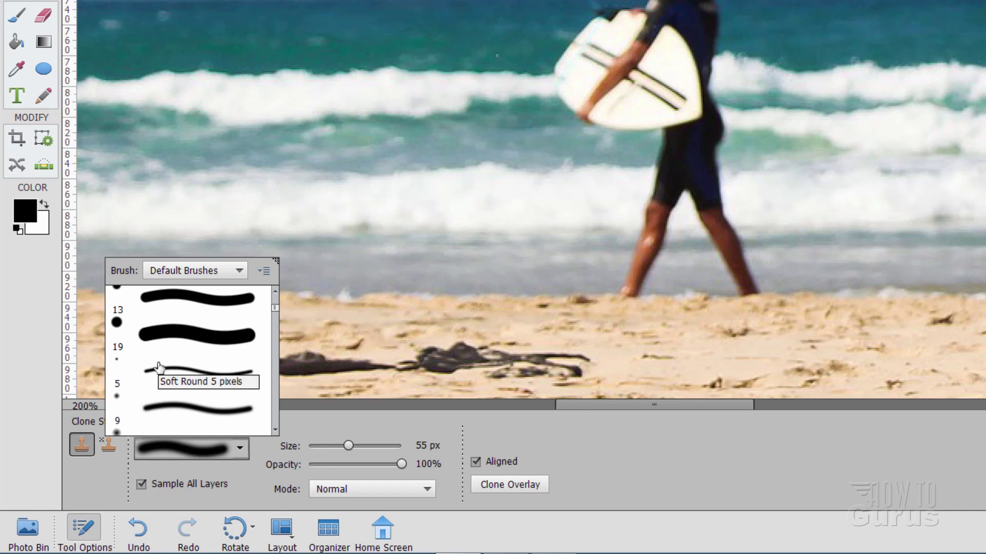
pyautogui.scroll(-5, 160, 367)
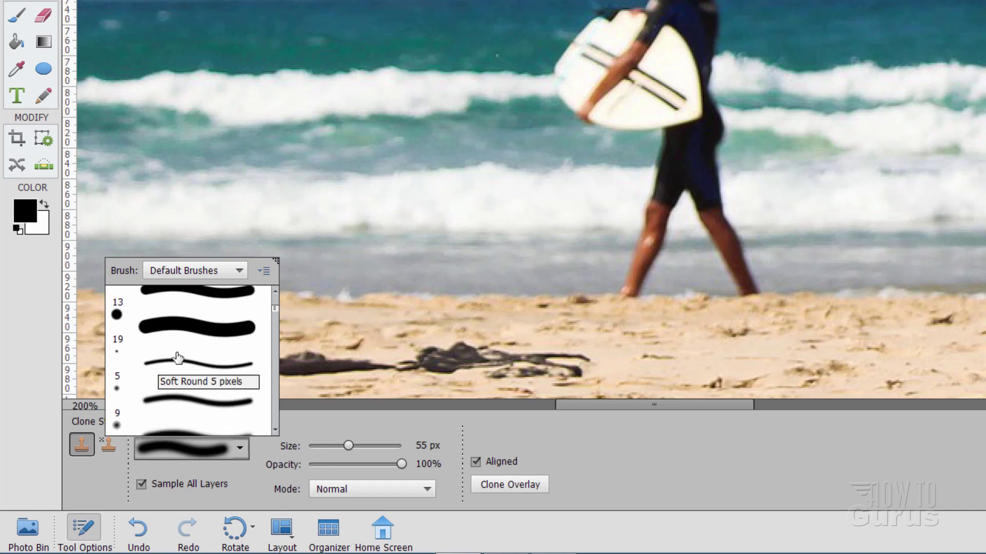
pyautogui.scroll(-5, 226, 356)
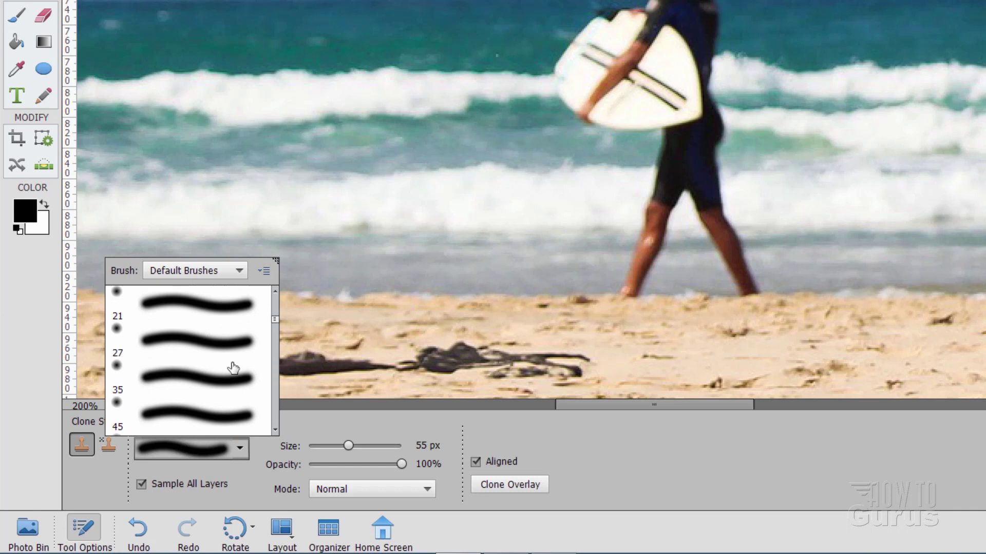
pyautogui.scroll(-3, 226, 355)
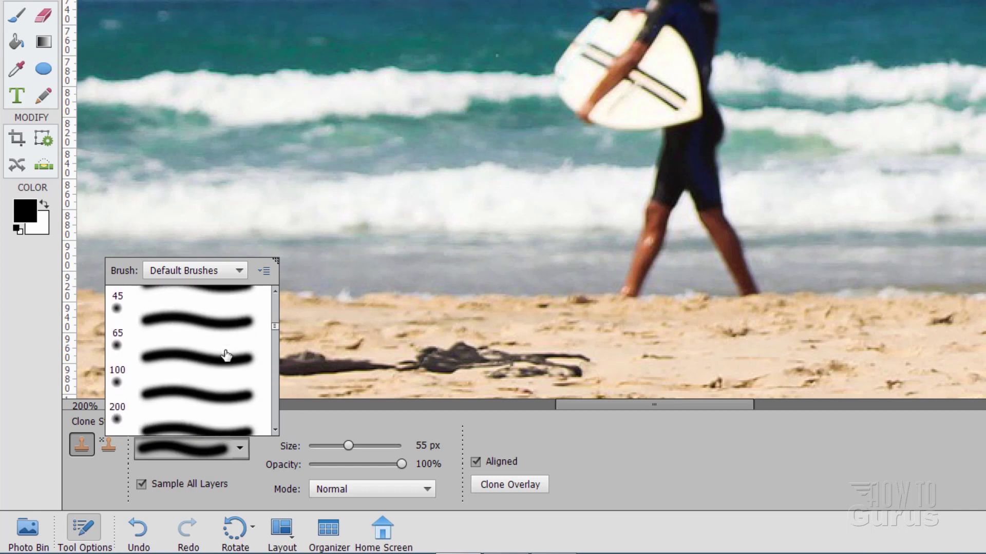
pyautogui.scroll(1, 175, 381)
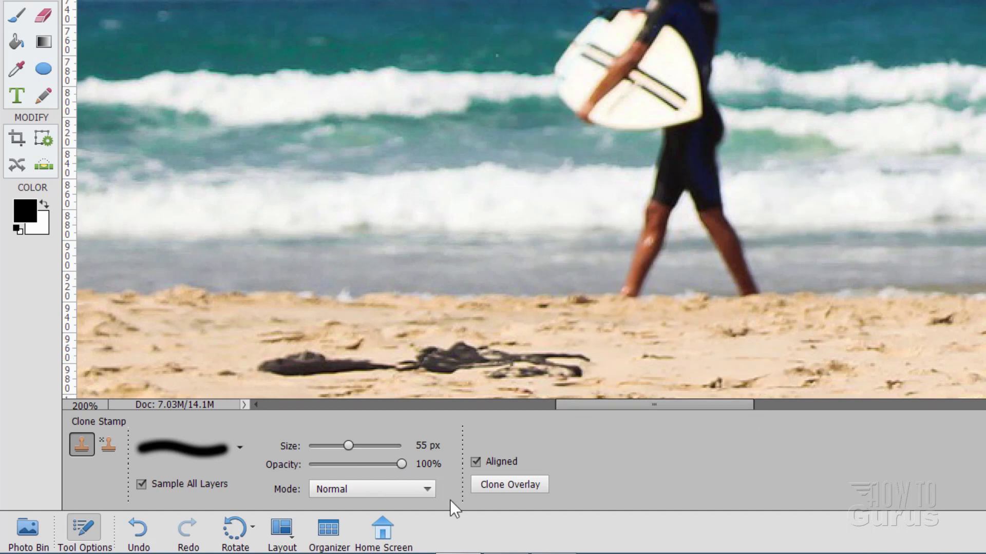
pyautogui.click(427, 489)
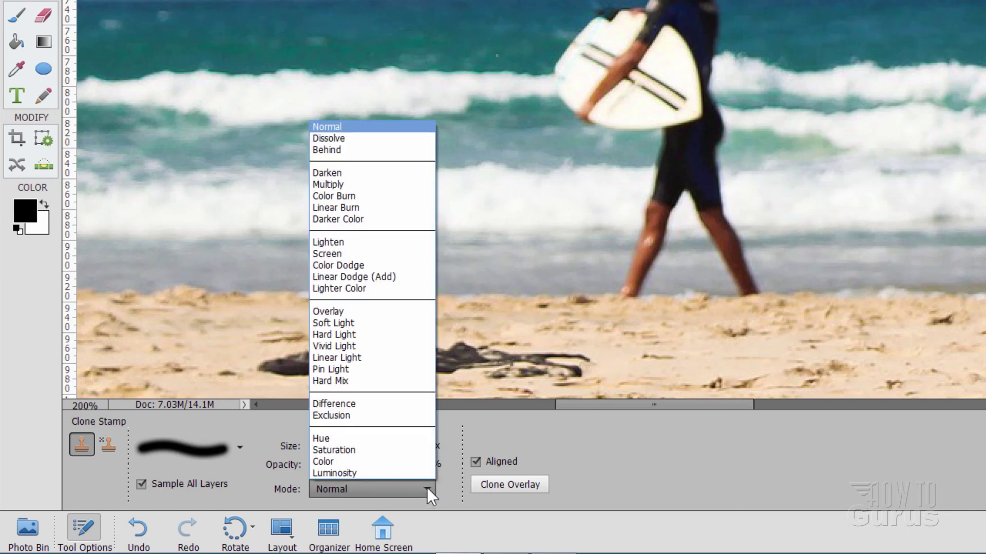
pyautogui.click(426, 488)
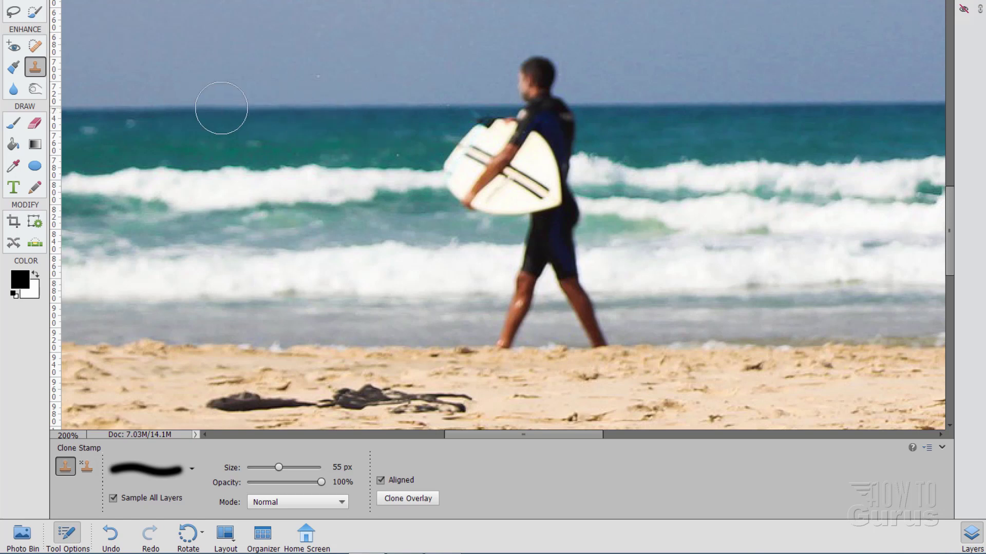
# - Sample the horizon water and stamp a long cloned streak across the upper-left sky
pyautogui.press('alt')
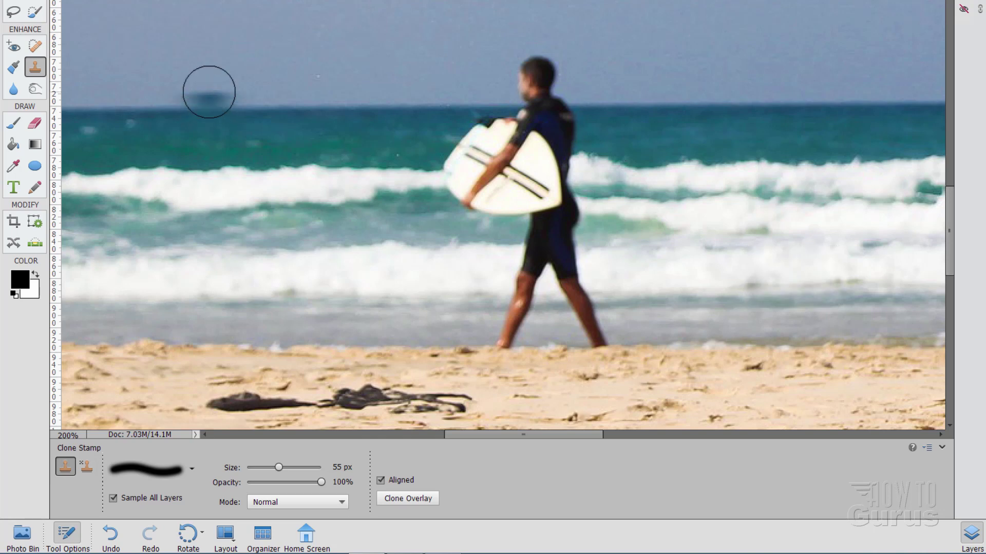
pyautogui.click(209, 49)
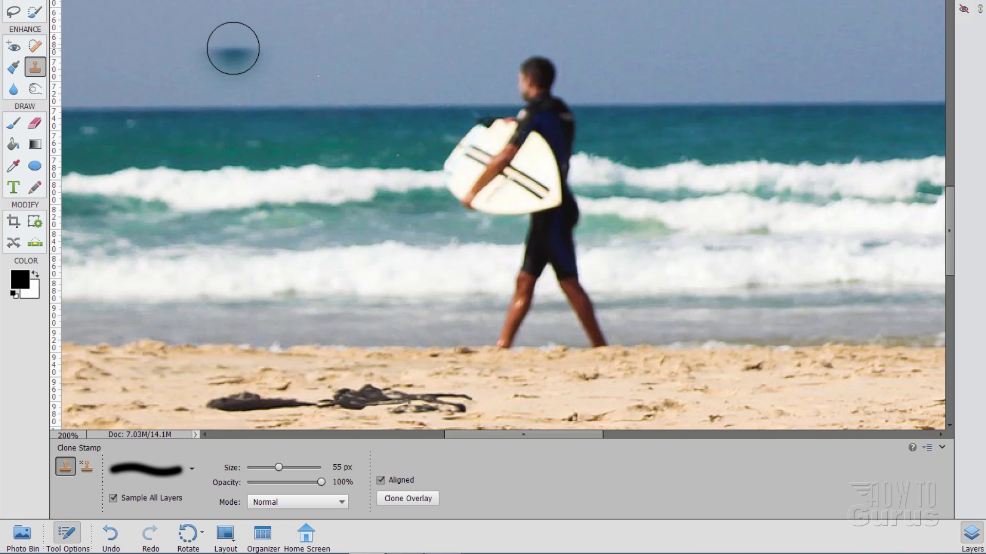
pyautogui.moveTo(234, 47)
pyautogui.mouseDown()
pyautogui.moveTo(305, 50)
pyautogui.moveTo(208, 52)
pyautogui.mouseUp()
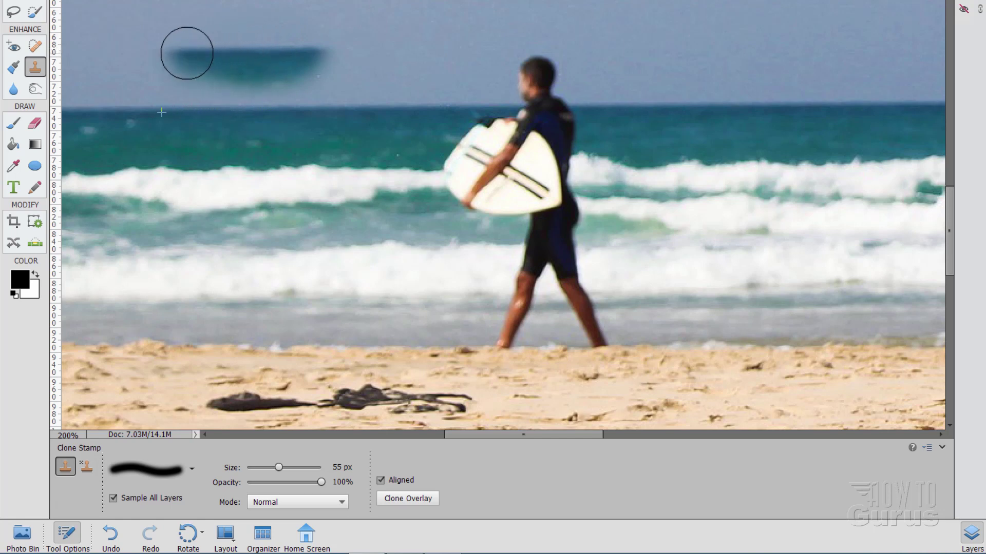
pyautogui.moveTo(198, 53)
pyautogui.mouseDown()
pyautogui.moveTo(361, 52)
pyautogui.moveTo(302, 54)
pyautogui.mouseUp()
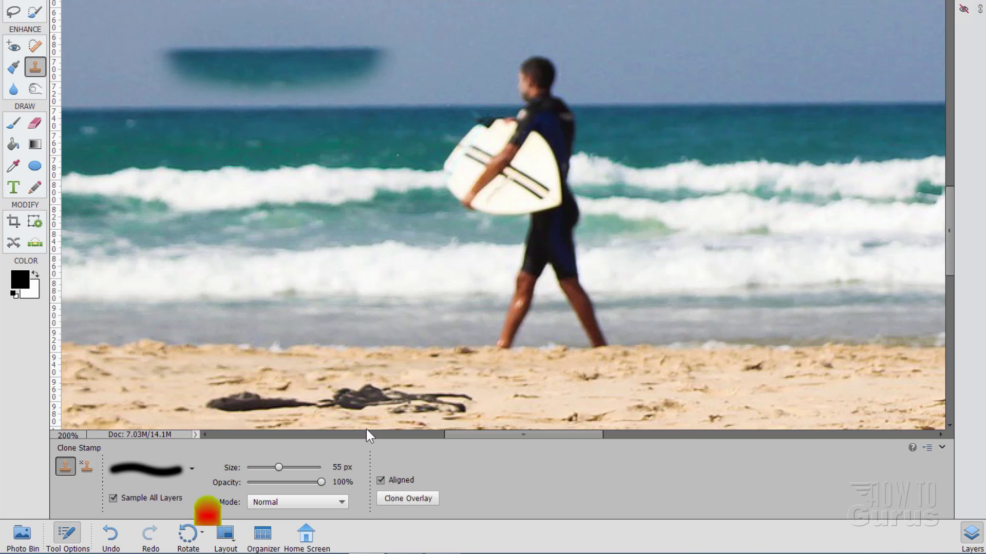
# - Extend the cloned sky band with more strokes, undo the last one, and show Clone Overlay options
pyautogui.moveTo(202, 66)
pyautogui.mouseDown()
pyautogui.moveTo(363, 59)
pyautogui.moveTo(325, 129)
pyautogui.moveTo(172, 121)
pyautogui.moveTo(250, 109)
pyautogui.moveTo(201, 132)
pyautogui.moveTo(284, 71)
pyautogui.moveTo(215, 75)
pyautogui.moveTo(379, 67)
pyautogui.moveTo(334, 62)
pyautogui.mouseUp()
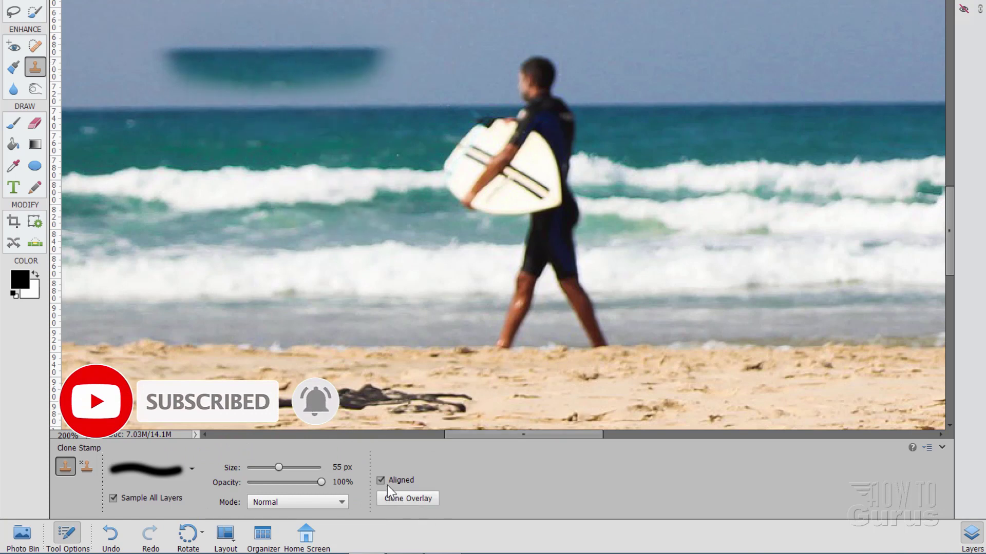
pyautogui.keyDown('alt'); pyautogui.click(264, 135); pyautogui.keyUp('alt')
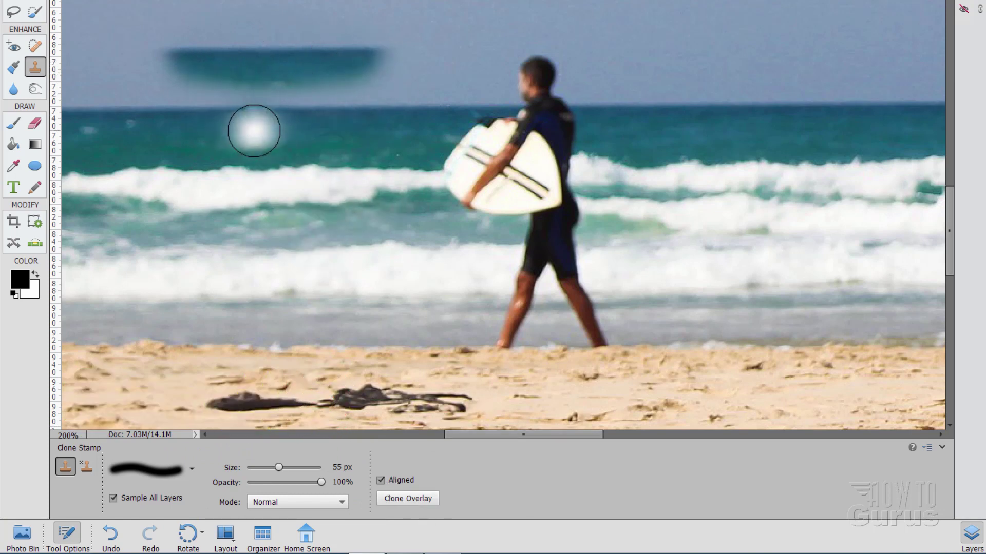
pyautogui.moveTo(245, 61); pyautogui.dragTo(396, 59)
pyautogui.hotkey('ctrl', 'z')
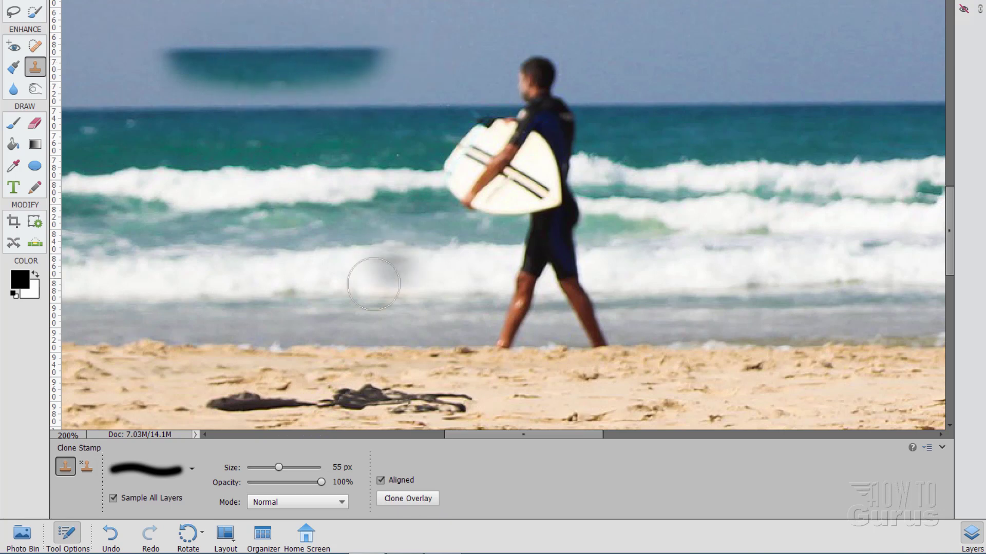
pyautogui.click(414, 497)
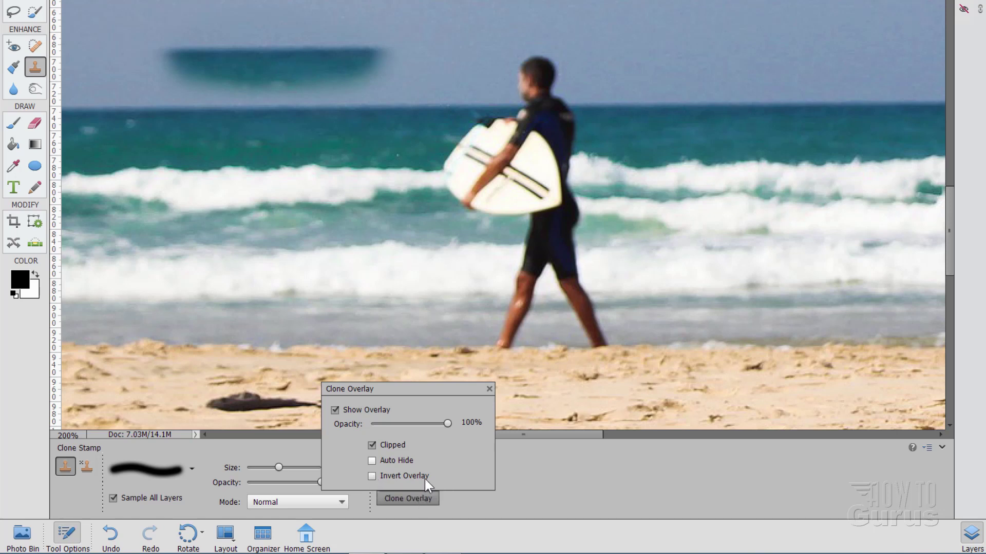
# - Close the Clone Overlay options, leaving Show Overlay on and Invert Overlay off
pyautogui.click(489, 389)
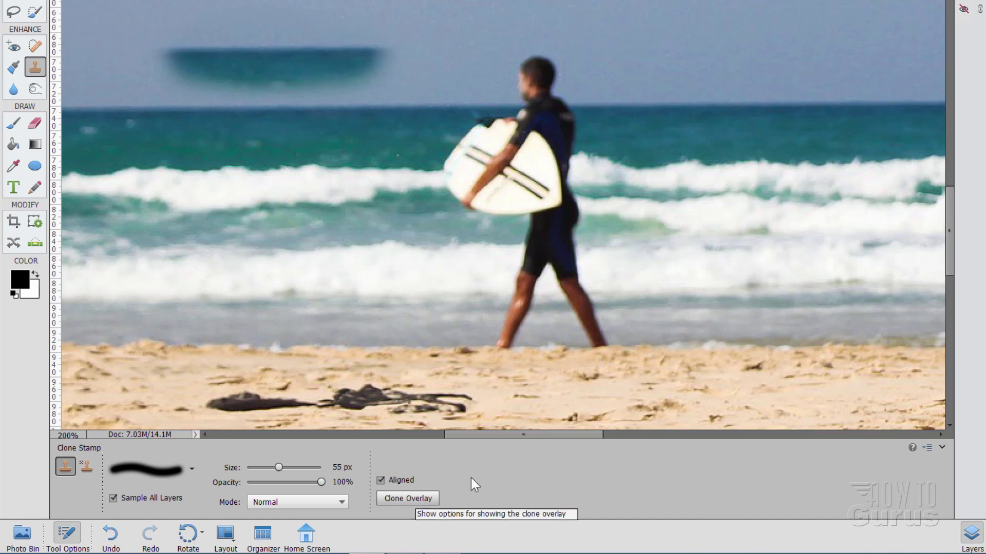
# - Undo the cloned dark streak so the sky above the surfer is clear again
pyautogui.hotkey('ctrl', 'z')
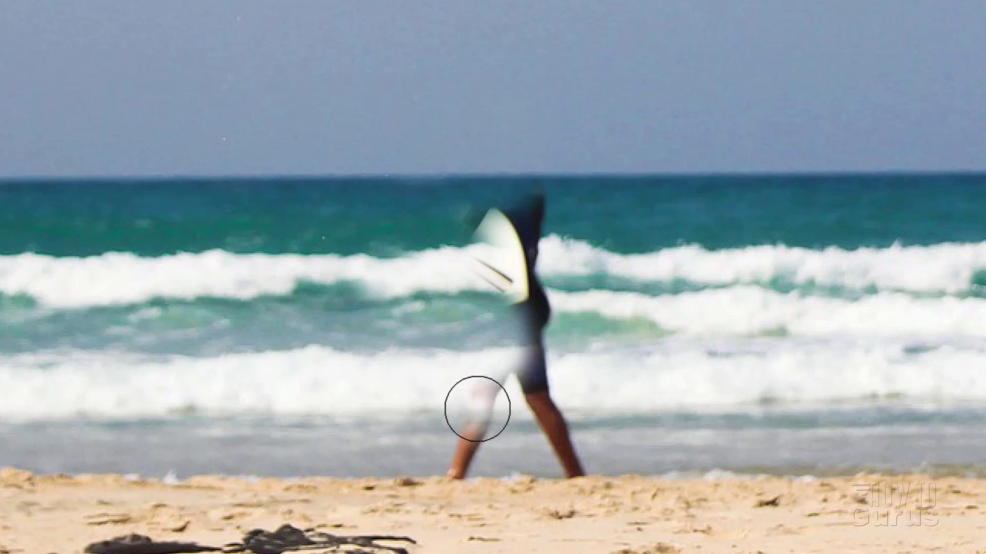
# - Clone water over the surfer's front leg and remaining upper body
pyautogui.moveTo(477, 410)
pyautogui.mouseDown()
pyautogui.moveTo(471, 414)
pyautogui.moveTo(479, 389)
pyautogui.moveTo(460, 437)
pyautogui.moveTo(462, 426)
pyautogui.mouseUp()
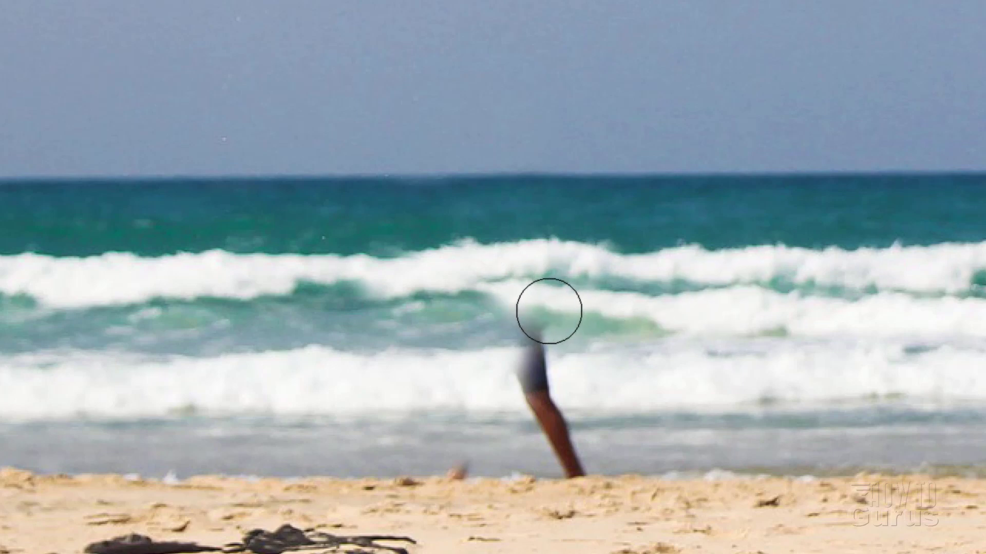
pyautogui.moveTo(539, 308)
pyautogui.mouseDown()
pyautogui.moveTo(522, 319)
pyautogui.moveTo(539, 325)
pyautogui.mouseUp()
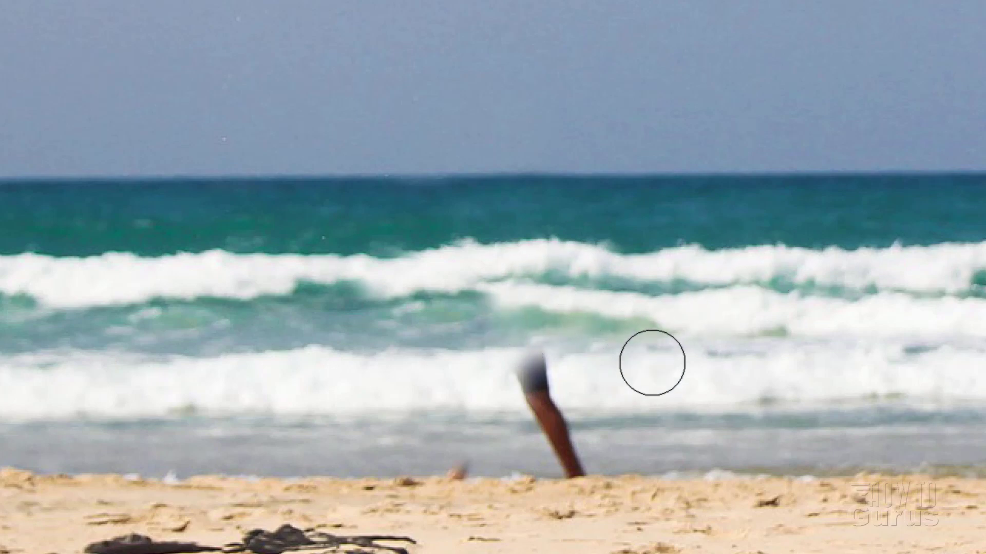
# - Resample nearby water and clone over the surfer's shorts until only open sea remains
pyautogui.keyDown('alt'); pyautogui.click(572, 353); pyautogui.keyUp('alt')
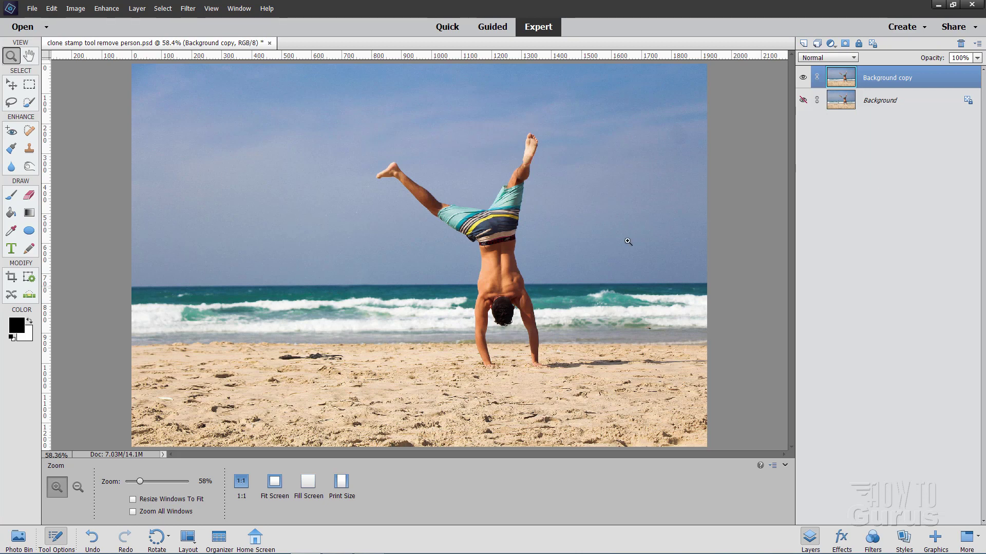
# - Hide and show the Background copy layer to compare the surfer removal, then reselect Clone Stamp
pyautogui.click(803, 78)
pyautogui.click(803, 78)
pyautogui.click(803, 78)
pyautogui.click(29, 149)
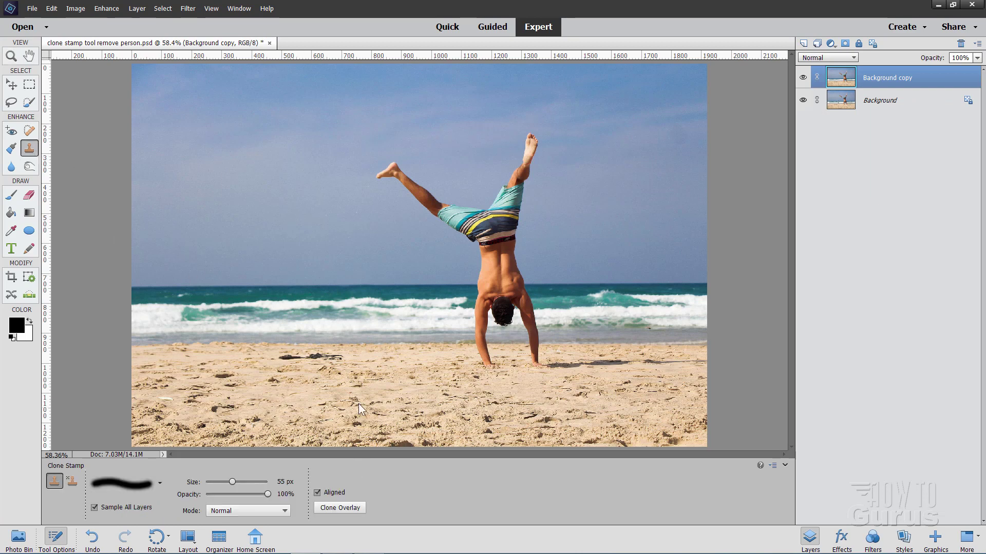